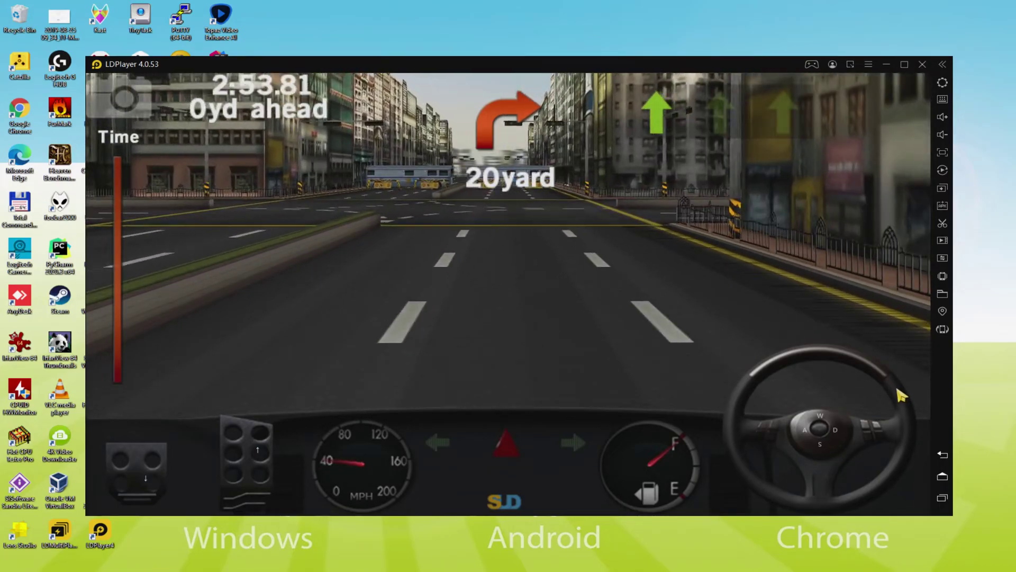
Step: Steer the car right into the cross street with the D key until the race ends
{"action": "key", "text": "d"}
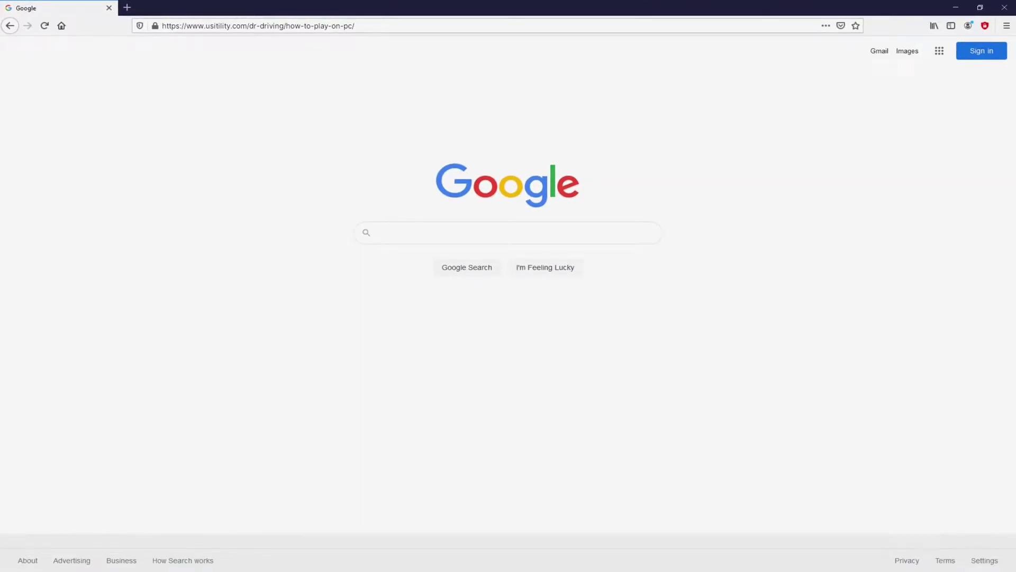
Step: Load the usitility.com Dr. Driving article and scroll down to its Download Game on PC button
{"action": "key", "text": "Return"}
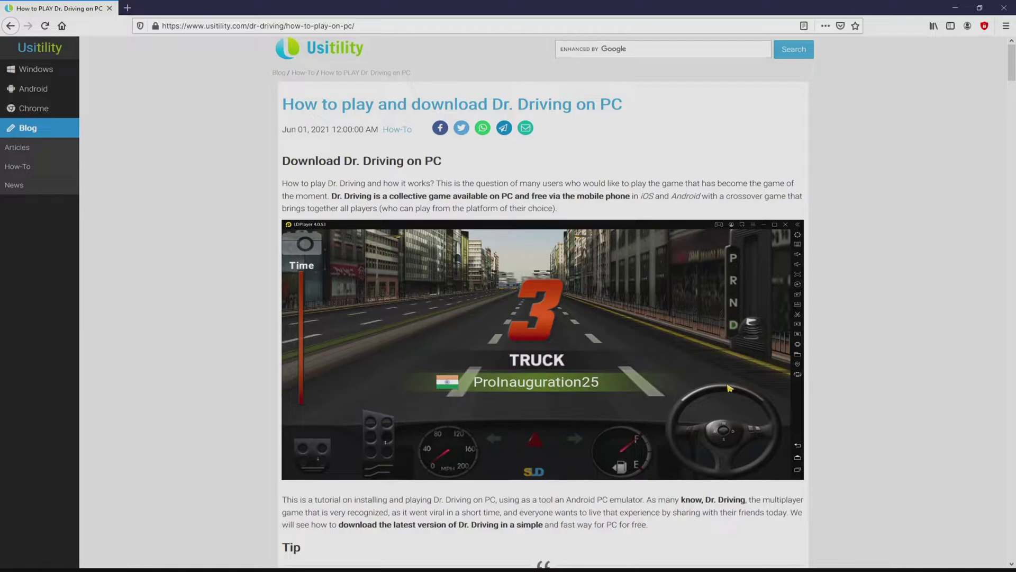
{"action": "scroll", "coordinate": [542, 302], "scroll_direction": "down", "scroll_amount": 4}
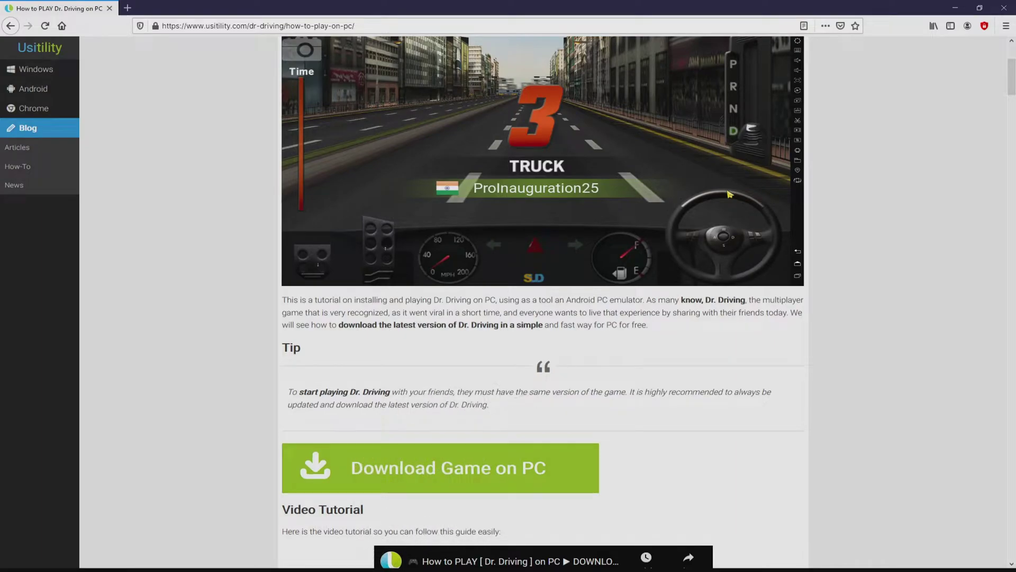
Step: Go to LDPlayer's Dr. Driving download page and skim its tutorial and emulator features
{"action": "left_click", "coordinate": [441, 468]}
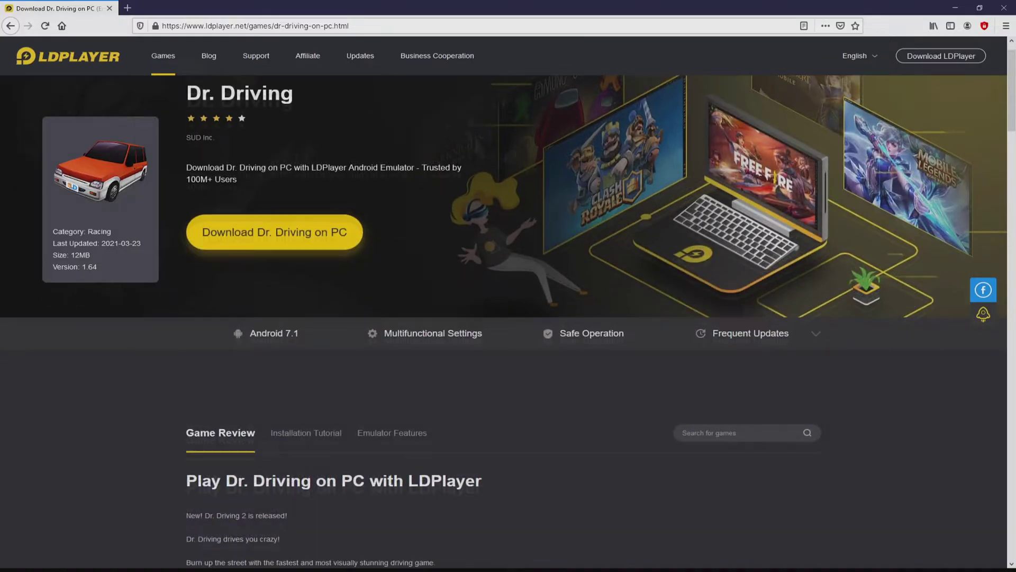
{"action": "scroll", "coordinate": [508, 318], "scroll_direction": "down", "scroll_amount": 10}
{"action": "scroll", "coordinate": [509, 318], "scroll_direction": "down", "scroll_amount": 10}
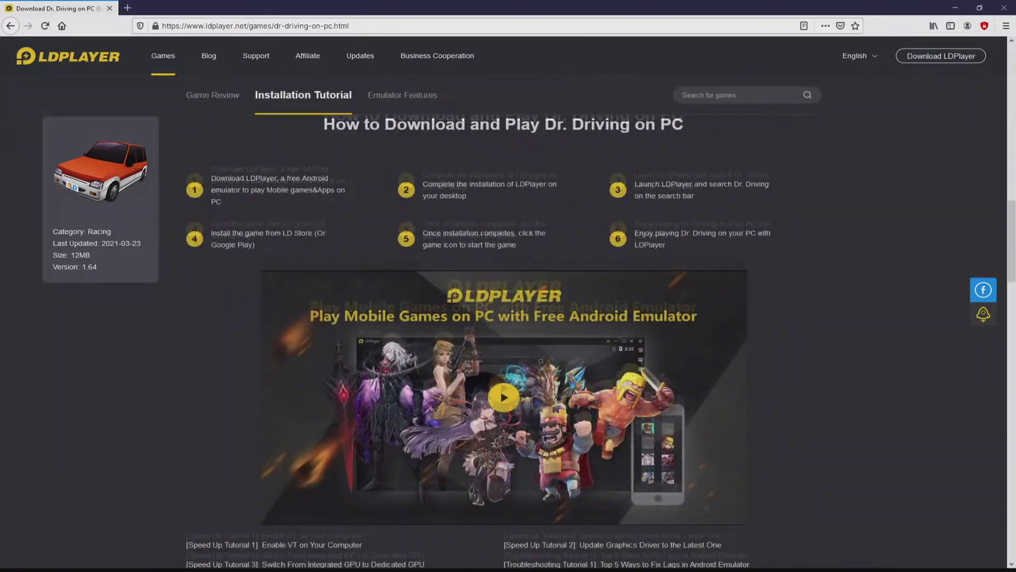
{"action": "scroll", "coordinate": [508, 344], "scroll_direction": "up", "scroll_amount": 4}
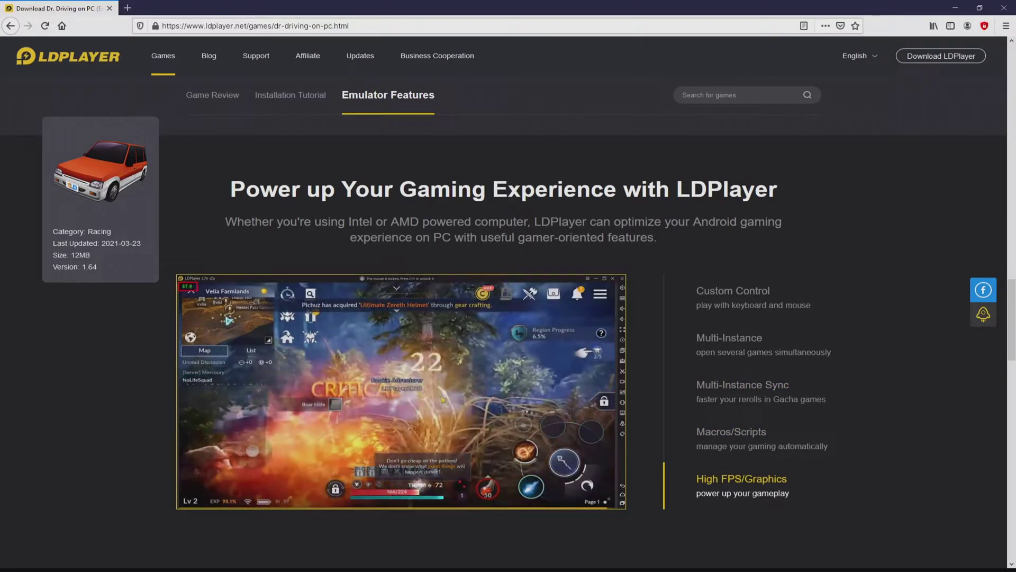
{"action": "scroll", "coordinate": [503, 338], "scroll_direction": "up", "scroll_amount": 5}
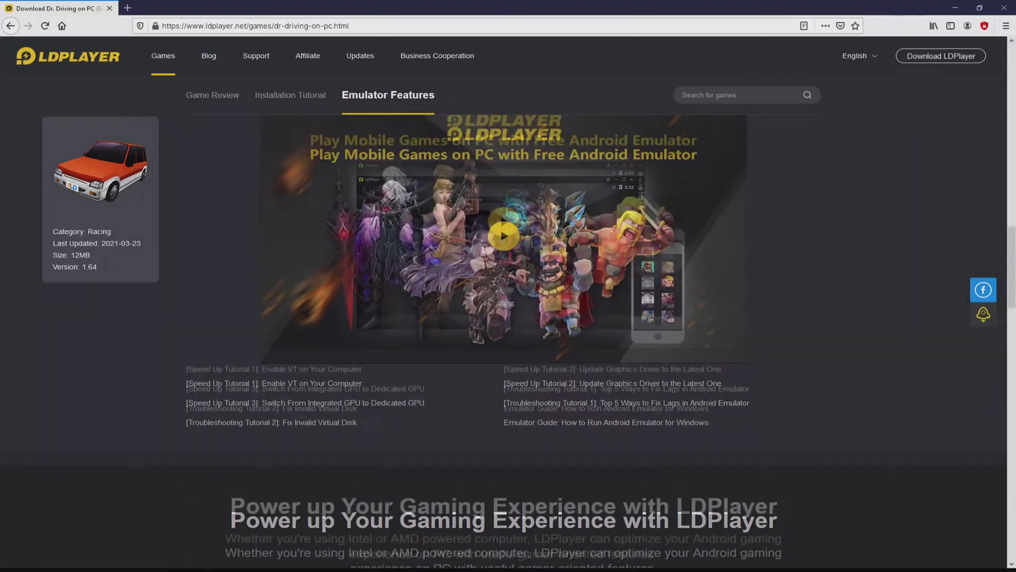
{"action": "scroll", "coordinate": [502, 339], "scroll_direction": "up", "scroll_amount": 15}
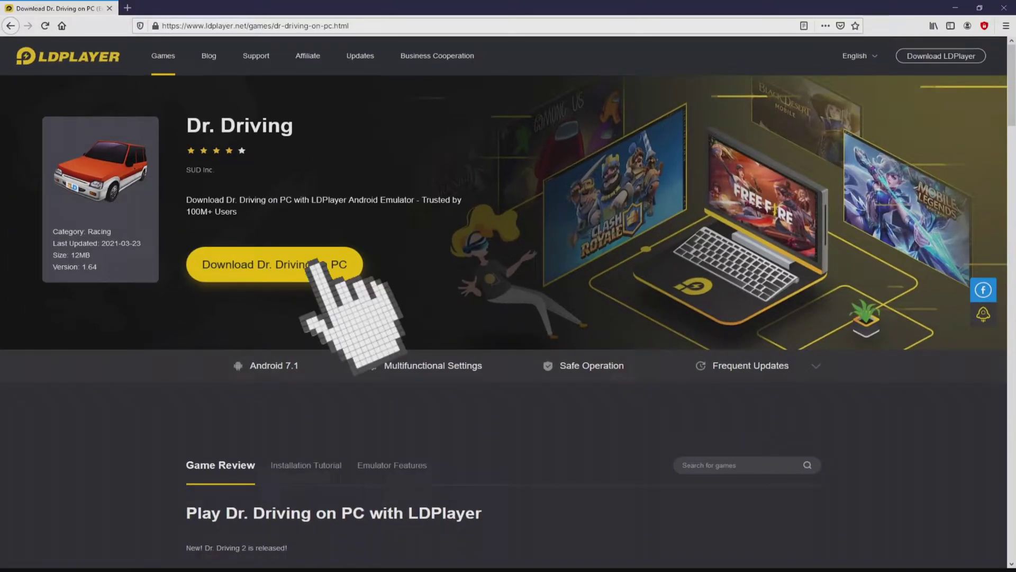
Step: Download the LDPlayer installer via the Download Dr. Driving on PC button
{"action": "left_click", "coordinate": [312, 264]}
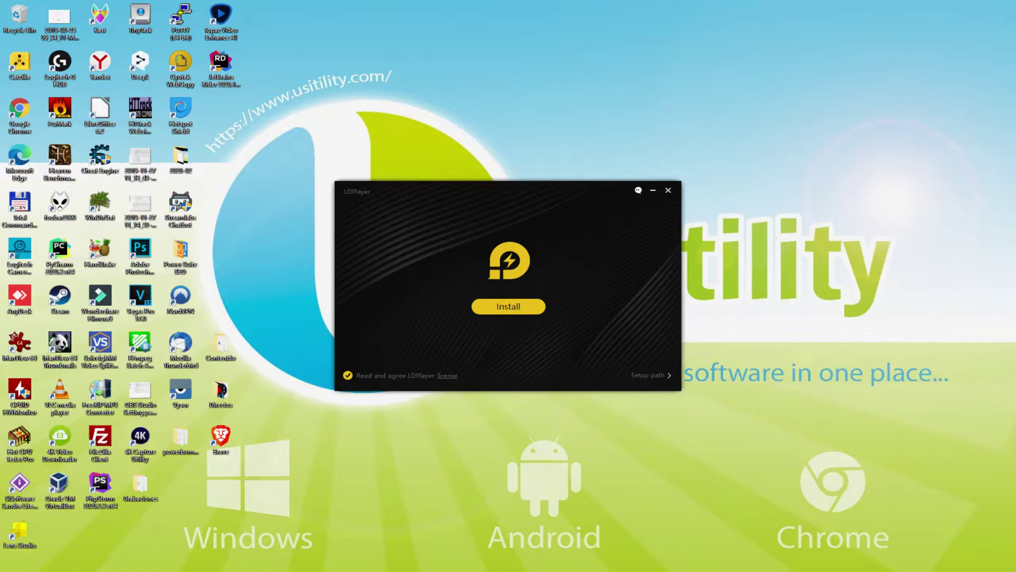
{"action": "left_click", "coordinate": [620, 365]}
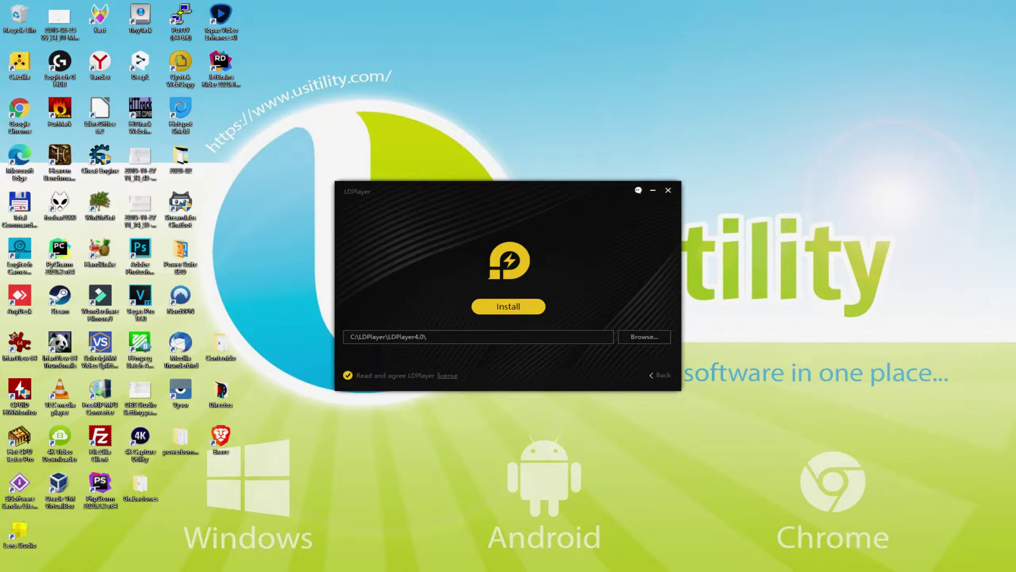
{"action": "left_click", "coordinate": [651, 367]}
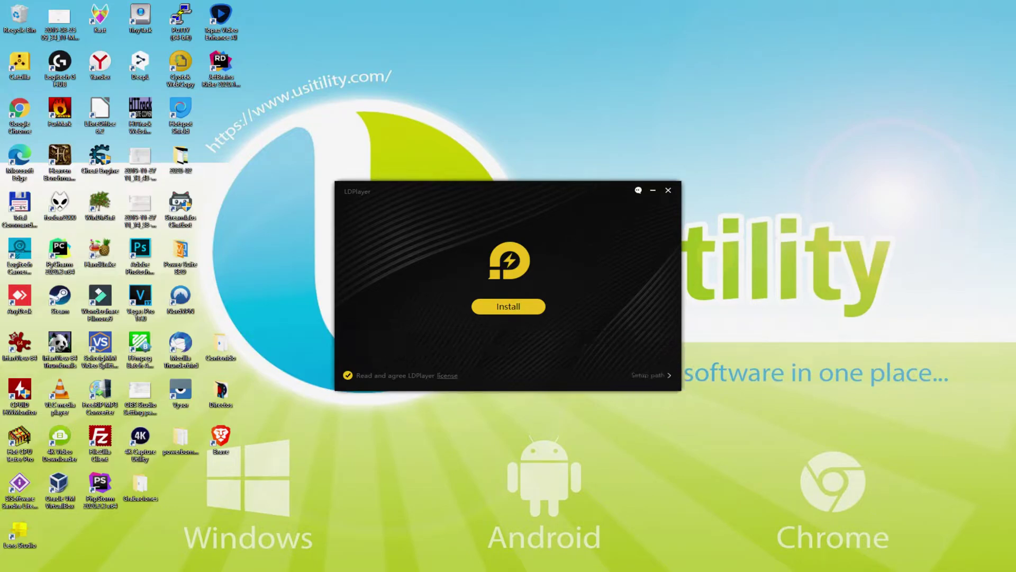
Step: Install LDPlayer, rejecting the Avast Free Antivirus and McAfee WebAdvisor offers
{"action": "left_click", "coordinate": [506, 305]}
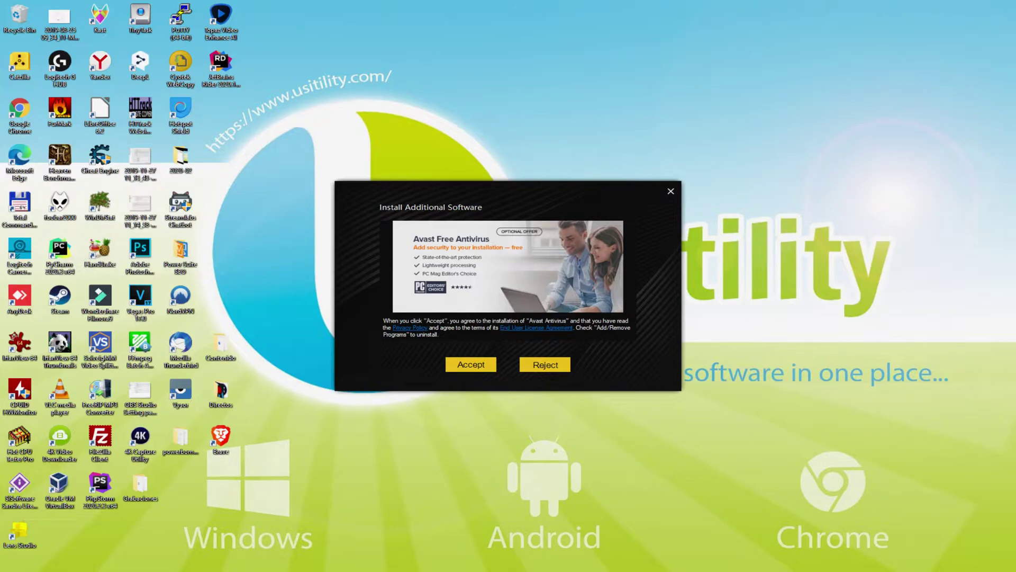
{"action": "left_click", "coordinate": [543, 360]}
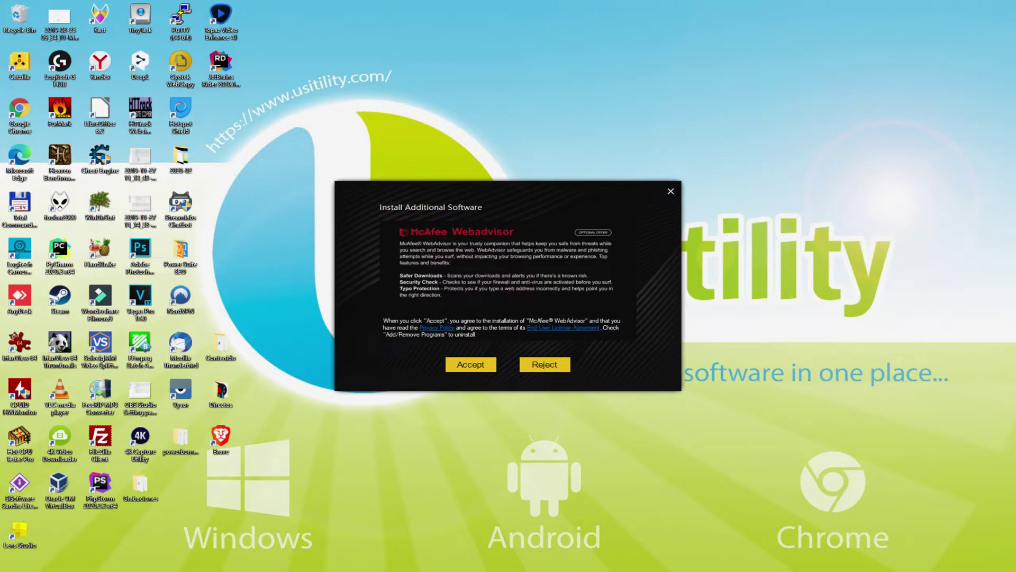
{"action": "left_click", "coordinate": [545, 364]}
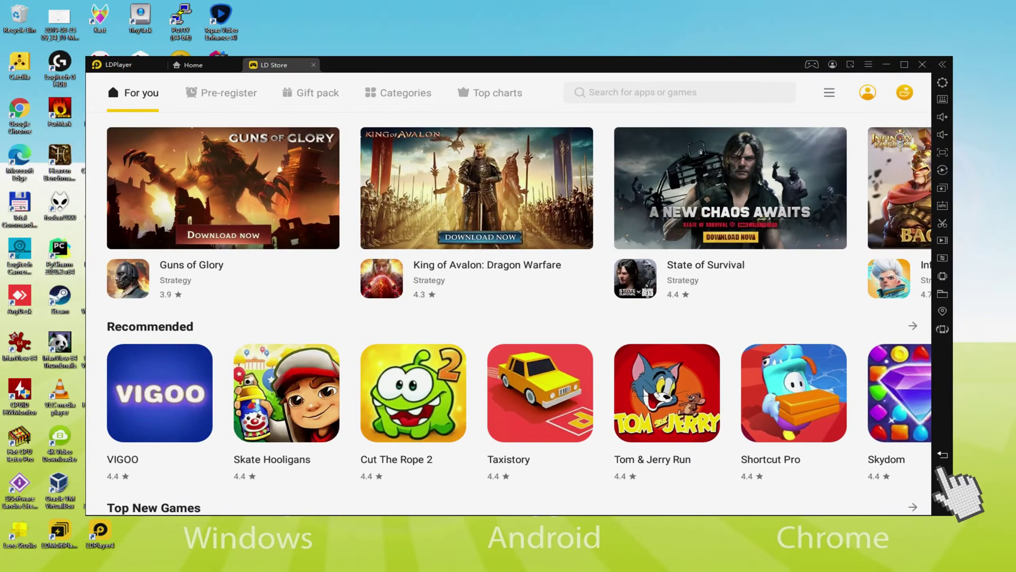
Step: Leave the LD Store for the Android home screen via the toolbar Home button
{"action": "left_click", "coordinate": [942, 477]}
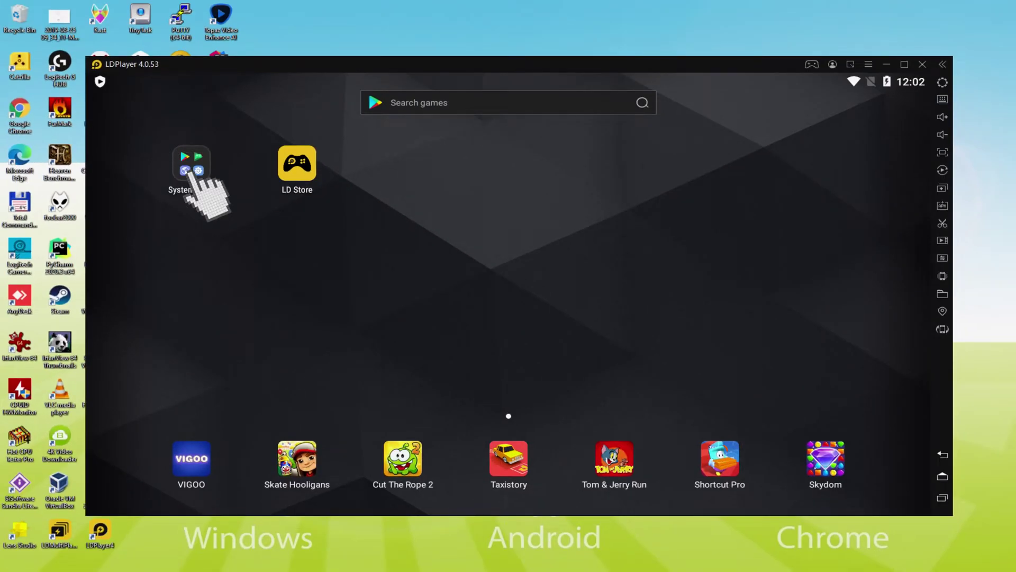
Step: Launch Play Store from System Apps, sign in with Google and agree to the terms
{"action": "left_click", "coordinate": [195, 171]}
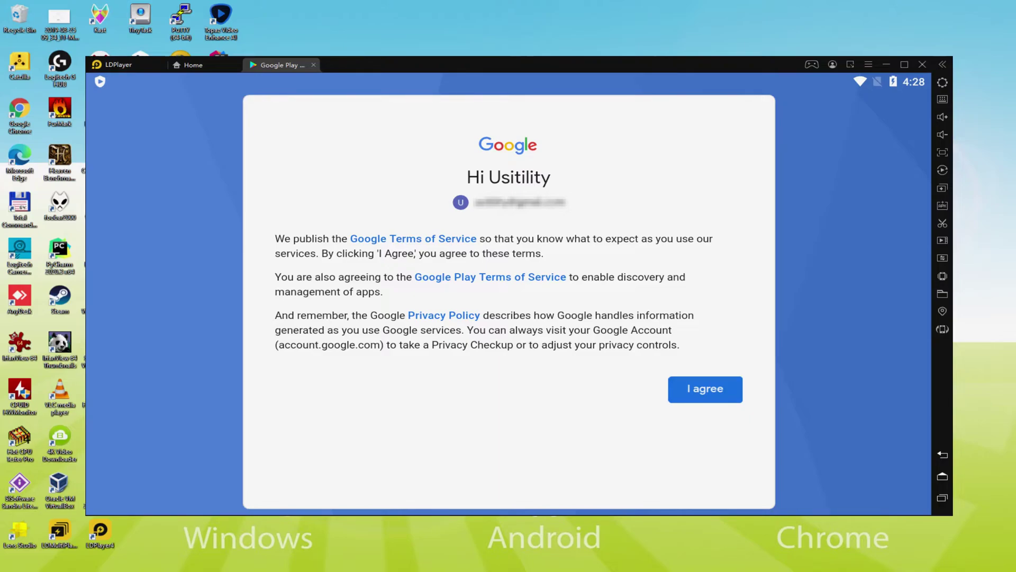
{"action": "left_click", "coordinate": [706, 392]}
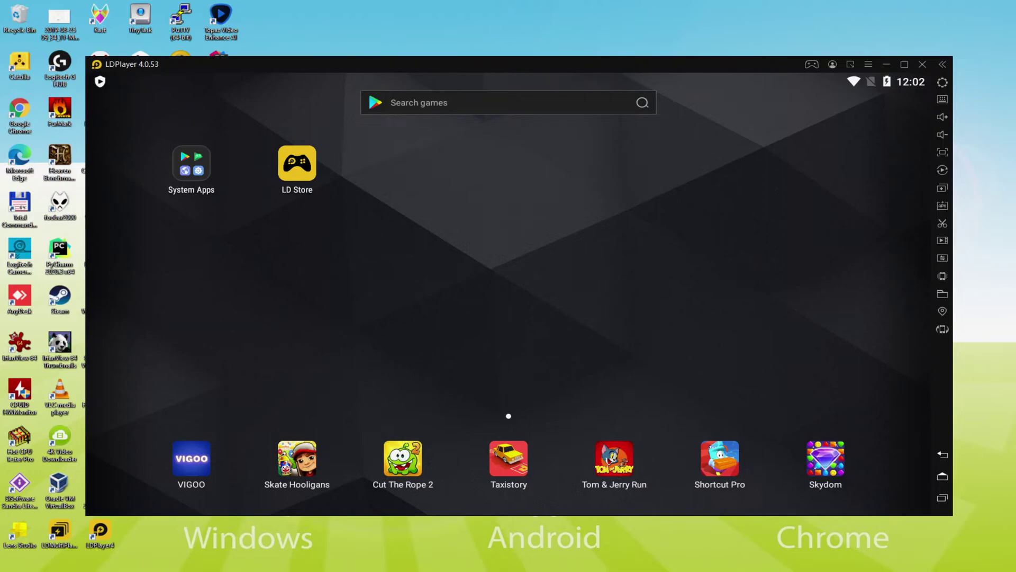
Step: Launch Google Play Store from the System Apps folder
{"action": "left_click", "coordinate": [192, 168]}
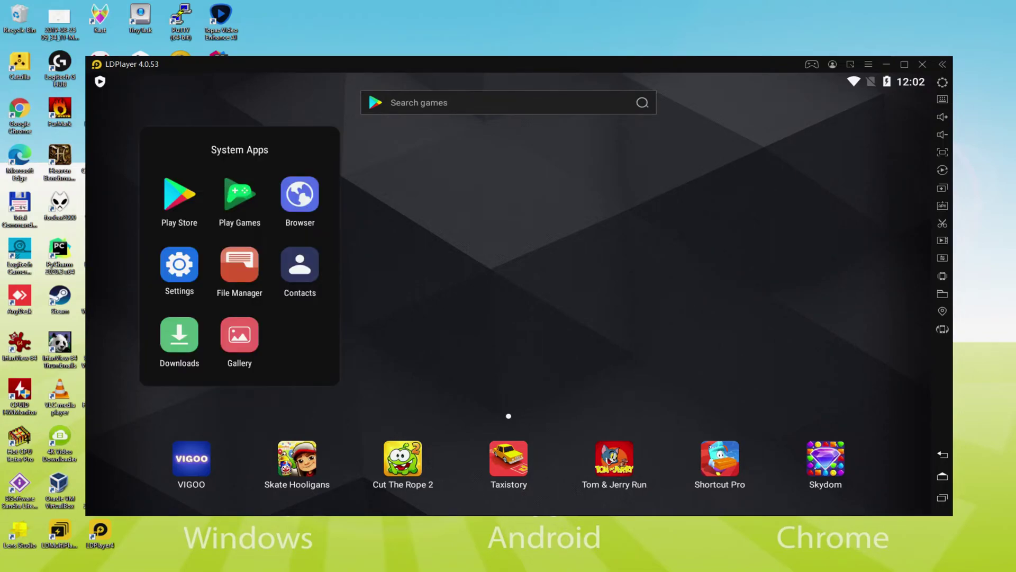
{"action": "left_click", "coordinate": [177, 192]}
{"action": "type", "text": "Dr. Driving"}
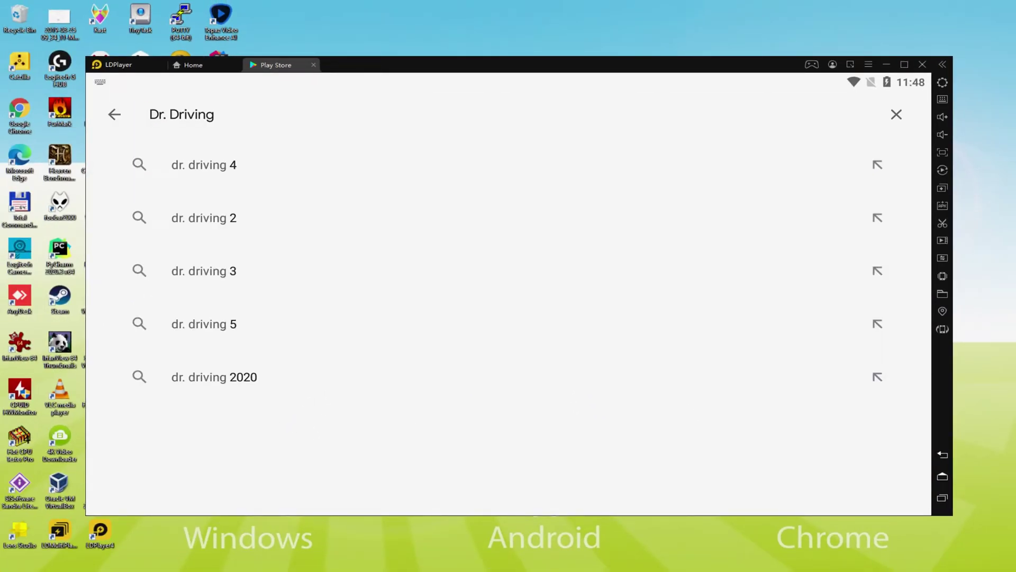
Step: Open the Dr. Driving store page from the search suggestions and install it
{"action": "left_click", "coordinate": [212, 161]}
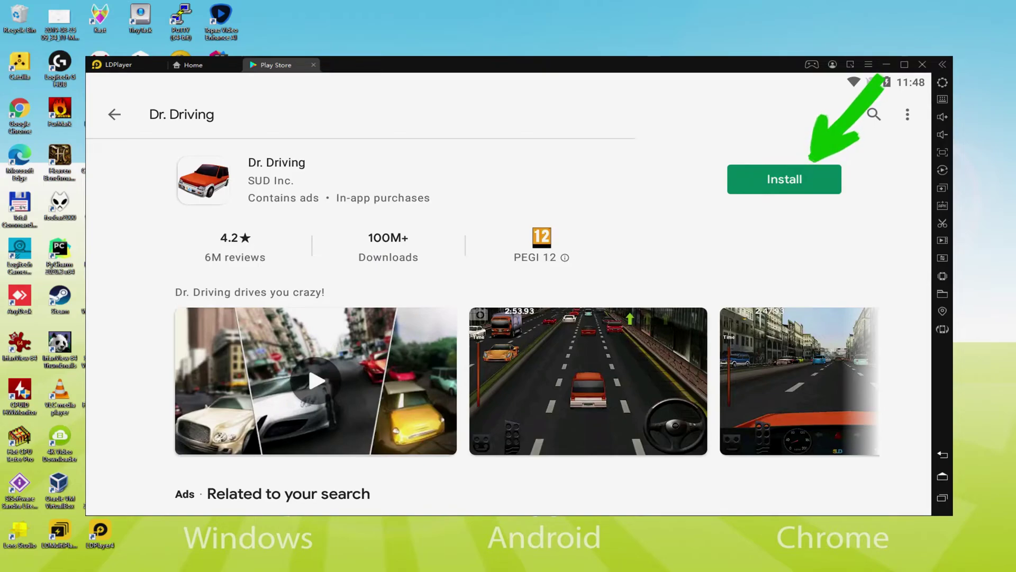
{"action": "left_click", "coordinate": [810, 174]}
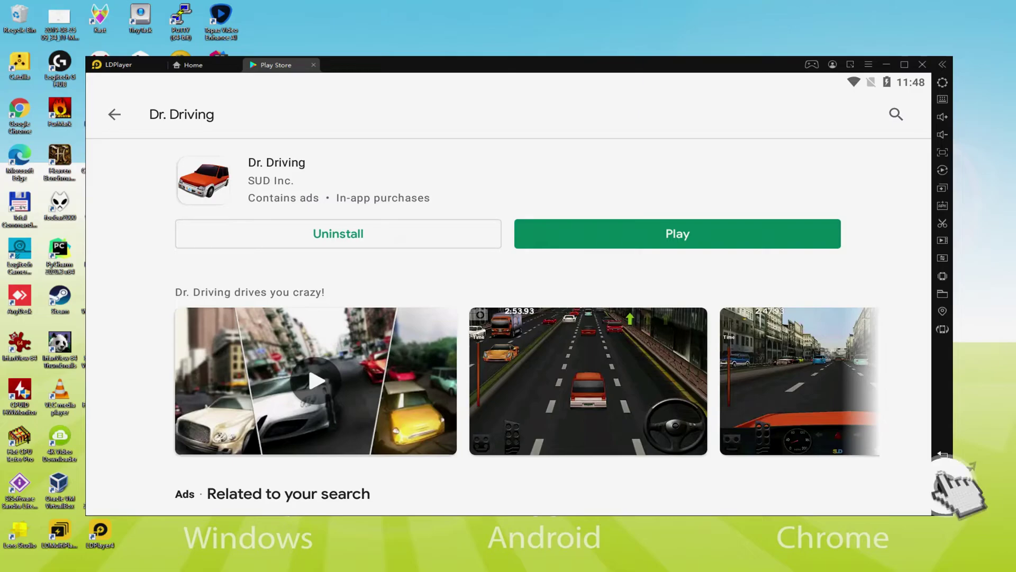
Step: Return to the emulator's home screen via the side toolbar Home button
{"action": "left_click", "coordinate": [942, 475]}
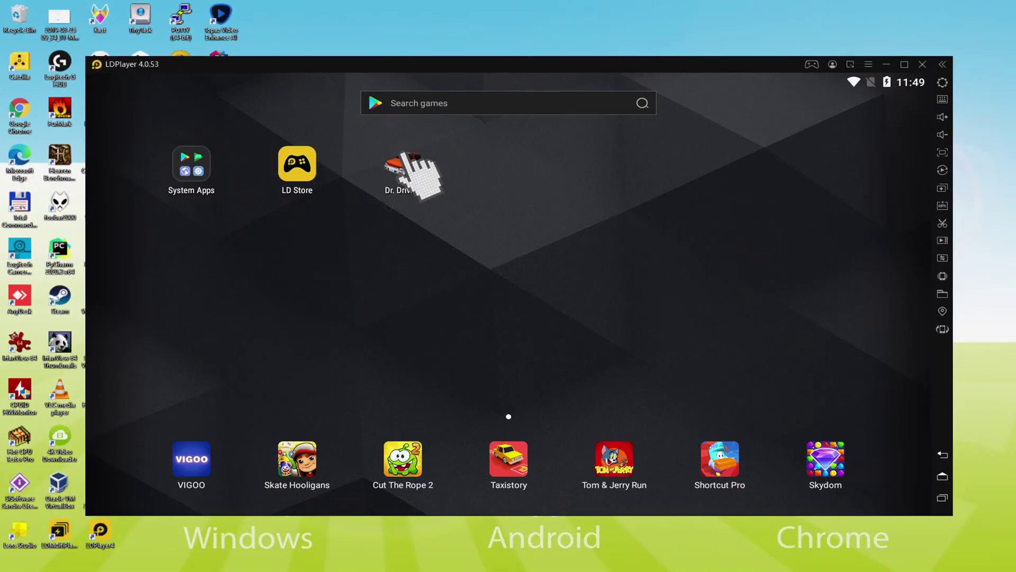
Step: Launch Dr. Driving from the home screen and toggle the emulator window to full screen and back
{"action": "left_click", "coordinate": [405, 155]}
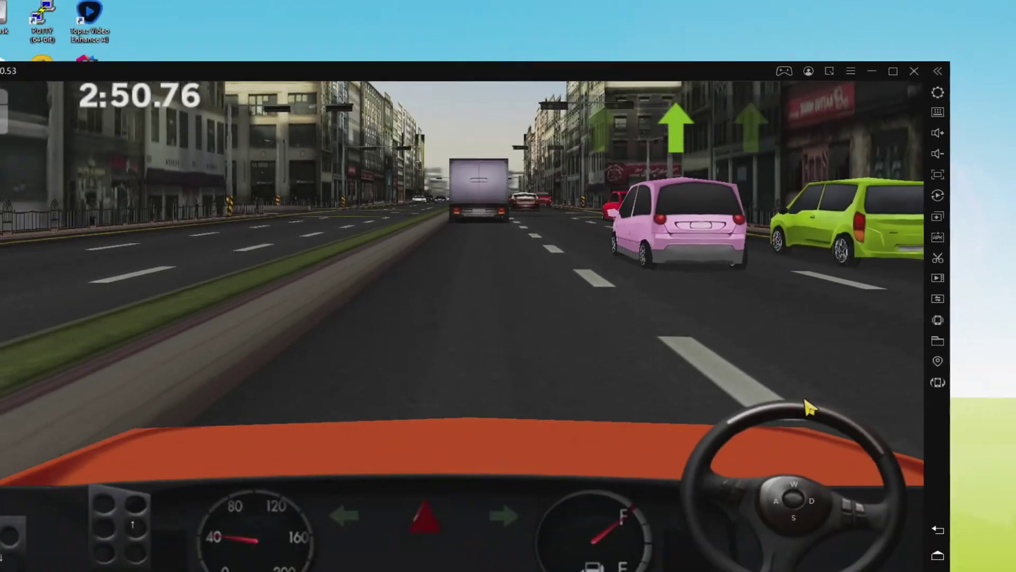
{"action": "key", "text": "super+Up"}
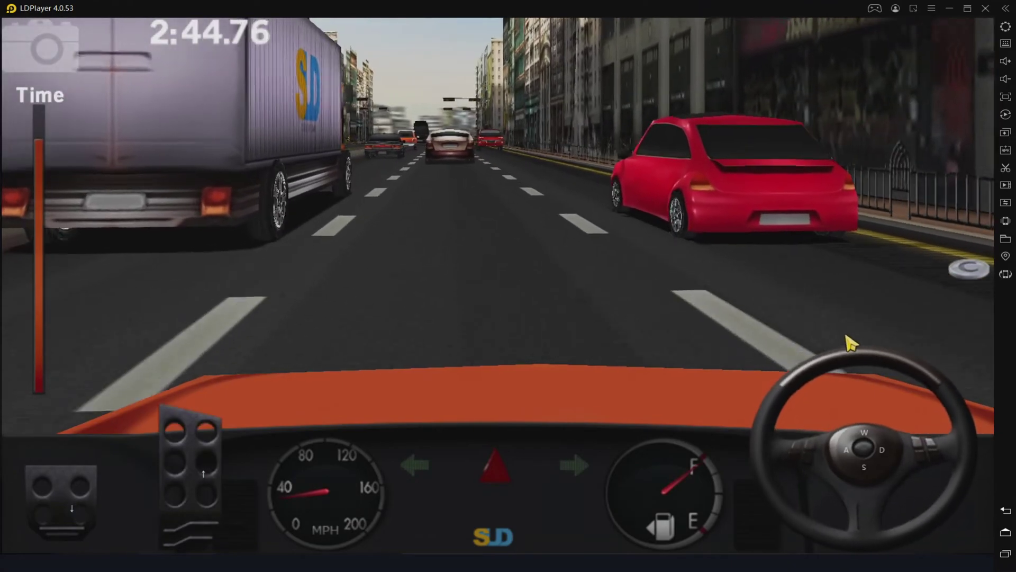
{"action": "key", "text": "super+Down"}
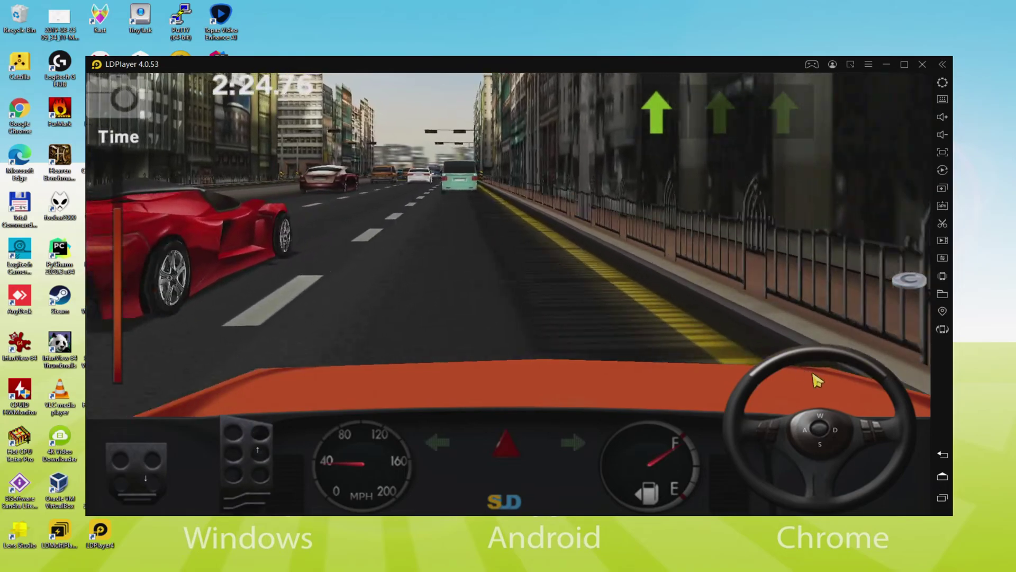
Step: Steer the car left into the traffic lanes using the on-screen steering wheel
{"action": "mouse_move", "coordinate": [789, 363]}
{"action": "left_mouse_down"}
{"action": "mouse_move", "coordinate": [810, 346]}
{"action": "mouse_move", "coordinate": [844, 347]}
{"action": "mouse_move", "coordinate": [796, 345]}
{"action": "left_mouse_up"}
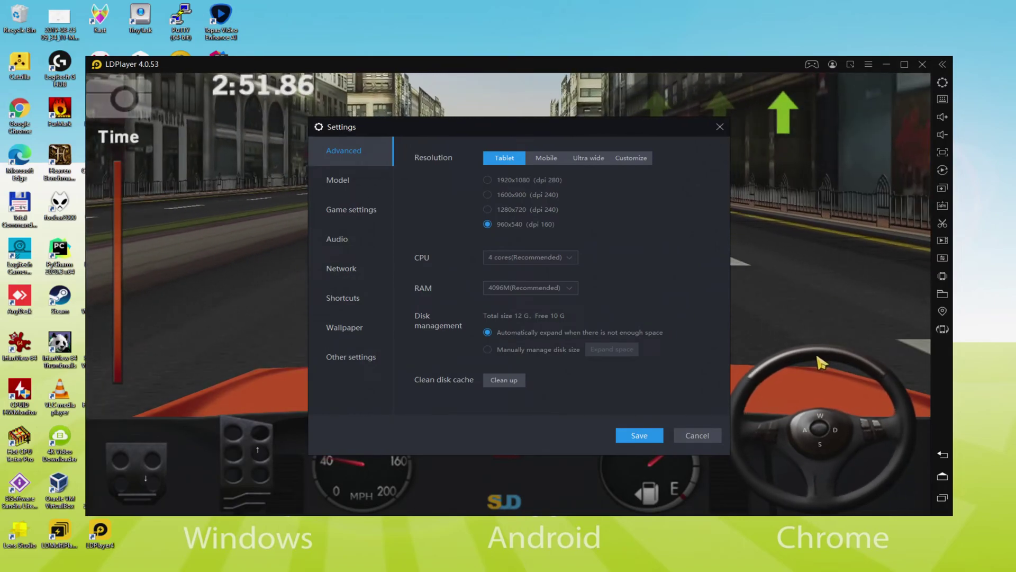
{"action": "key", "text": "Escape"}
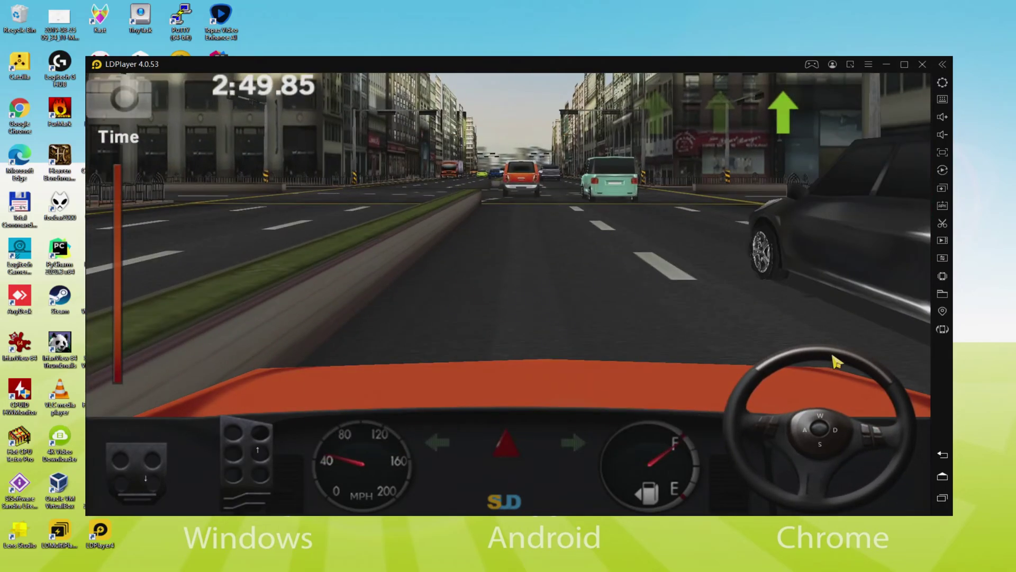
Step: Steer onto the straight road with the A and D keys, then continue past Mission Failed
{"action": "key", "text": "a"}
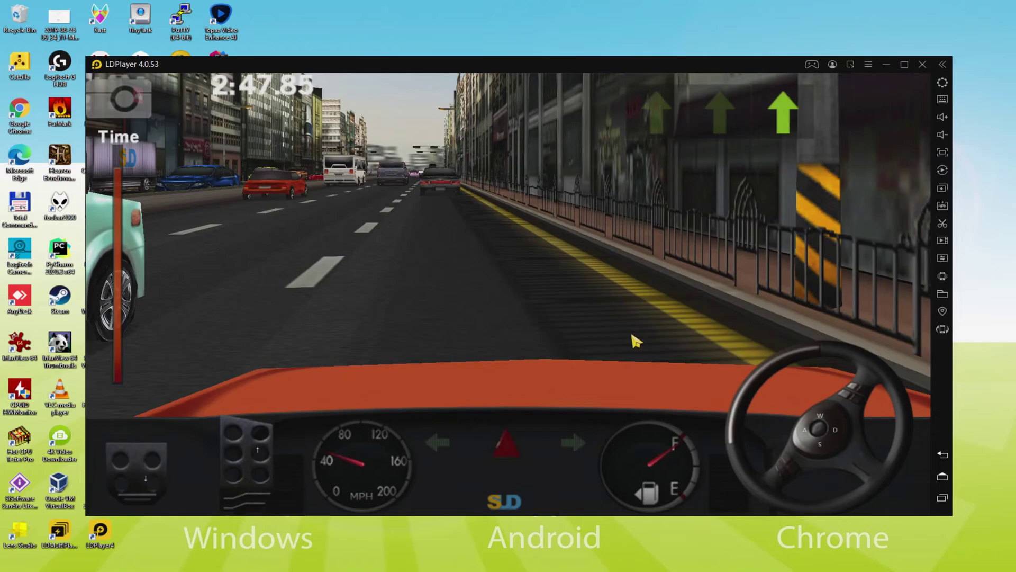
{"action": "key", "text": "d"}
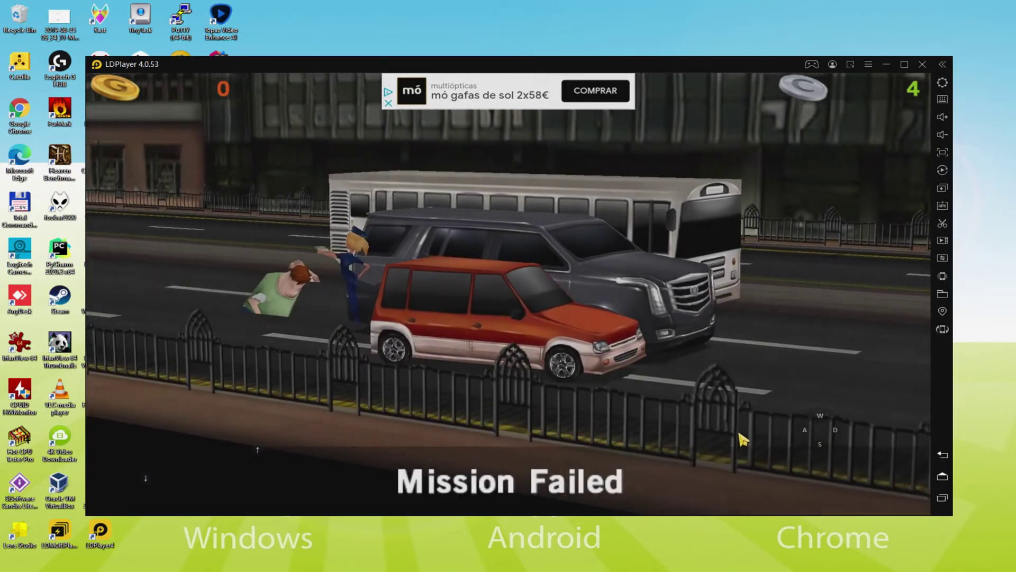
{"action": "left_click", "coordinate": [882, 480]}
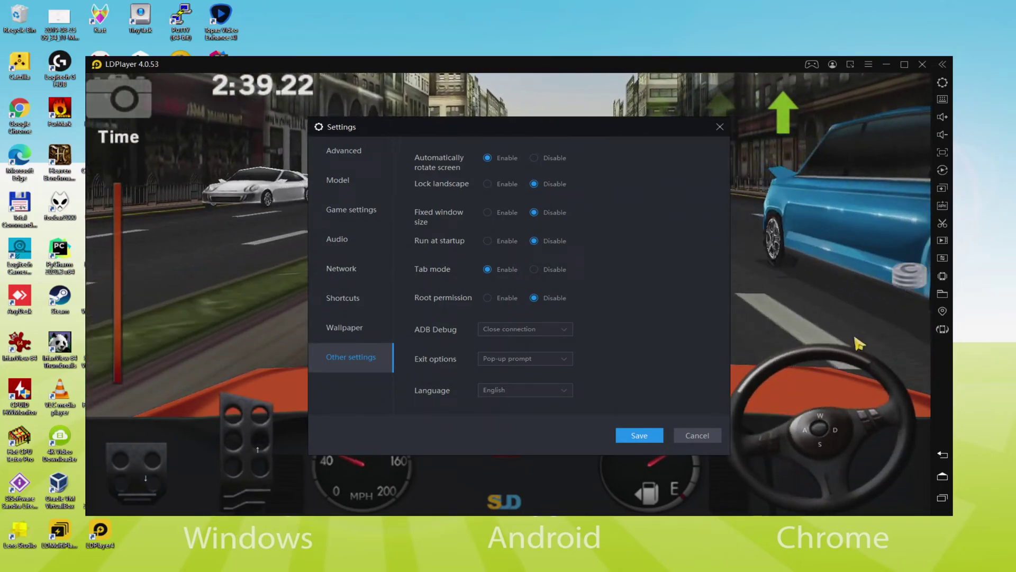
Step: Close the Settings panel with Esc and steer the car rightward through the multi-lane traffic
{"action": "key", "text": "Escape"}
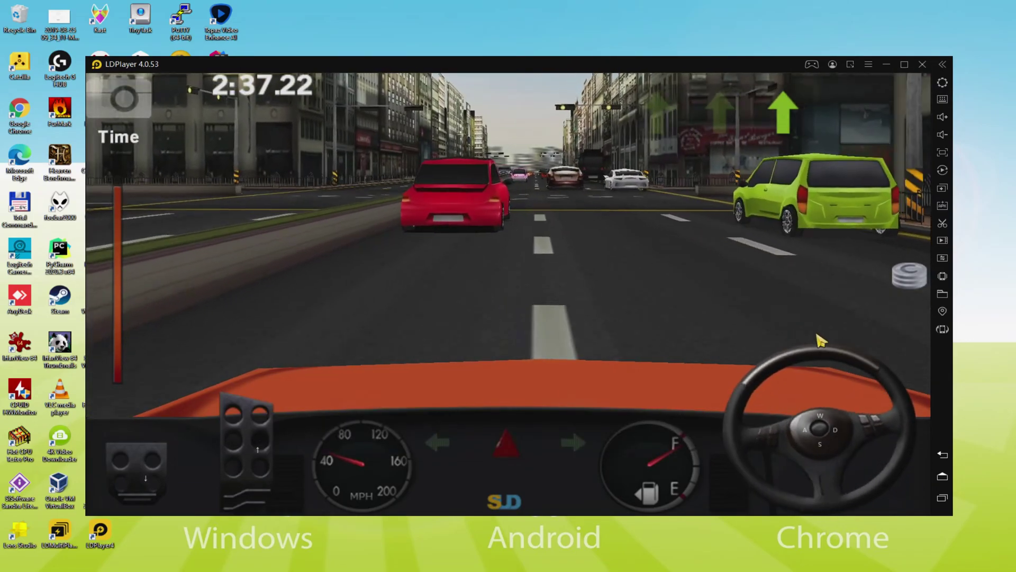
{"action": "mouse_move", "coordinate": [820, 339]}
{"action": "left_mouse_down"}
{"action": "mouse_move", "coordinate": [897, 347]}
{"action": "mouse_move", "coordinate": [758, 342]}
{"action": "left_mouse_up"}
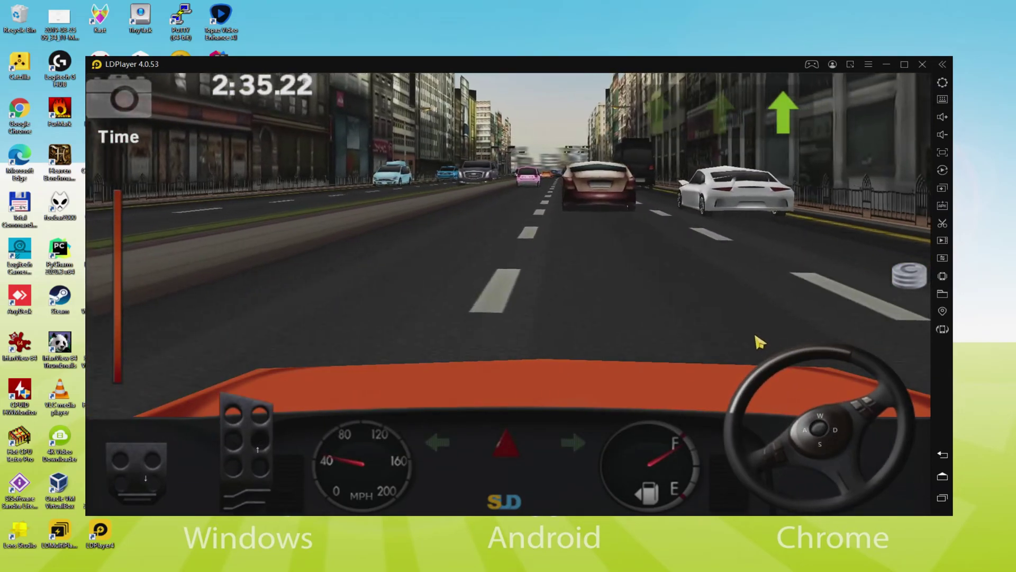
{"action": "mouse_move", "coordinate": [880, 344]}
{"action": "left_mouse_down"}
{"action": "mouse_move", "coordinate": [805, 345]}
{"action": "mouse_move", "coordinate": [867, 343]}
{"action": "left_mouse_up"}
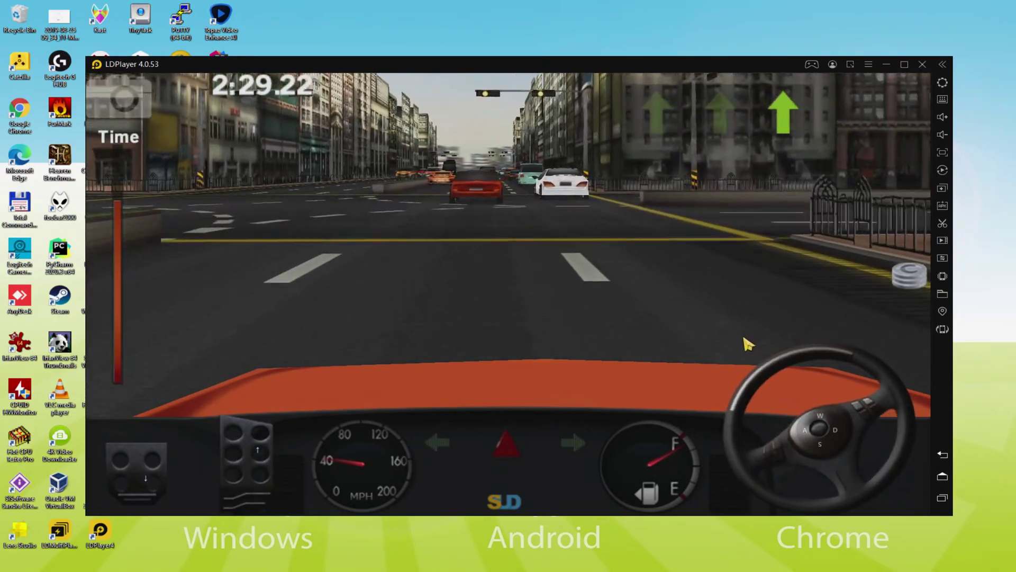
{"action": "left_click_drag", "start_coordinate": [740, 344], "coordinate": [927, 331]}
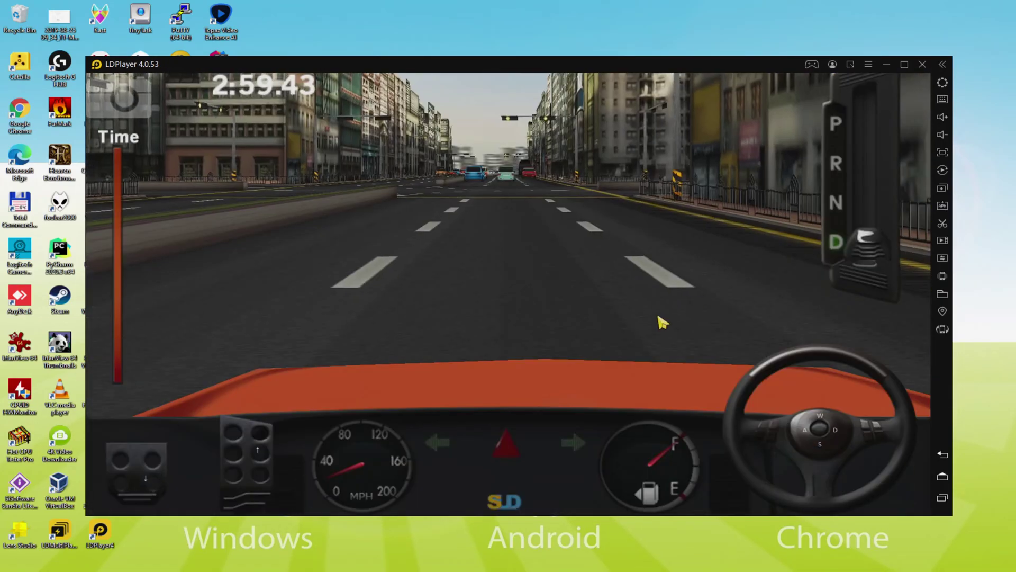
{"action": "mouse_move", "coordinate": [647, 344]}
{"action": "left_mouse_down"}
{"action": "mouse_move", "coordinate": [694, 313]}
{"action": "mouse_move", "coordinate": [800, 371]}
{"action": "mouse_move", "coordinate": [798, 362]}
{"action": "left_mouse_up"}
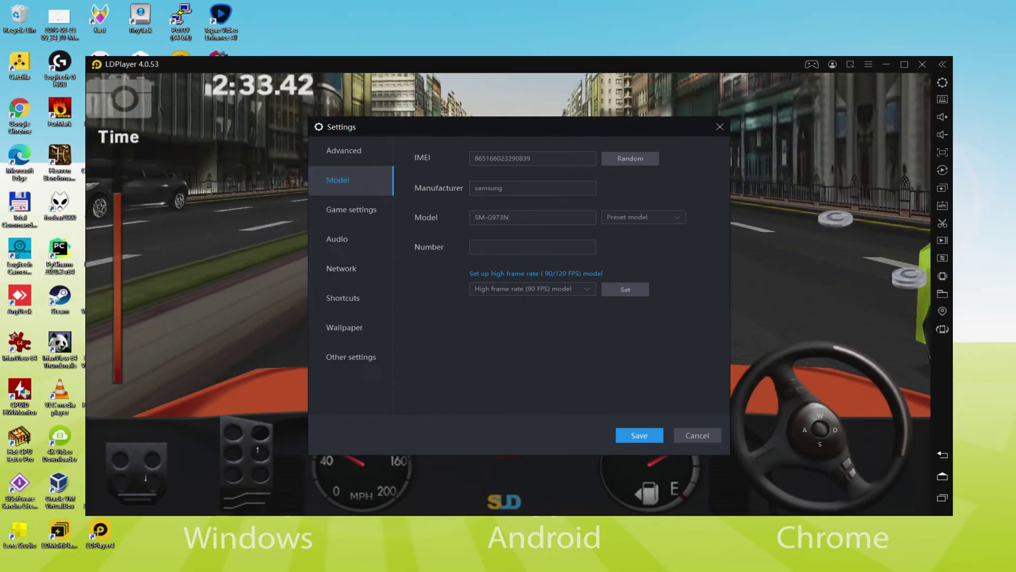
{"action": "left_click", "coordinate": [697, 435]}
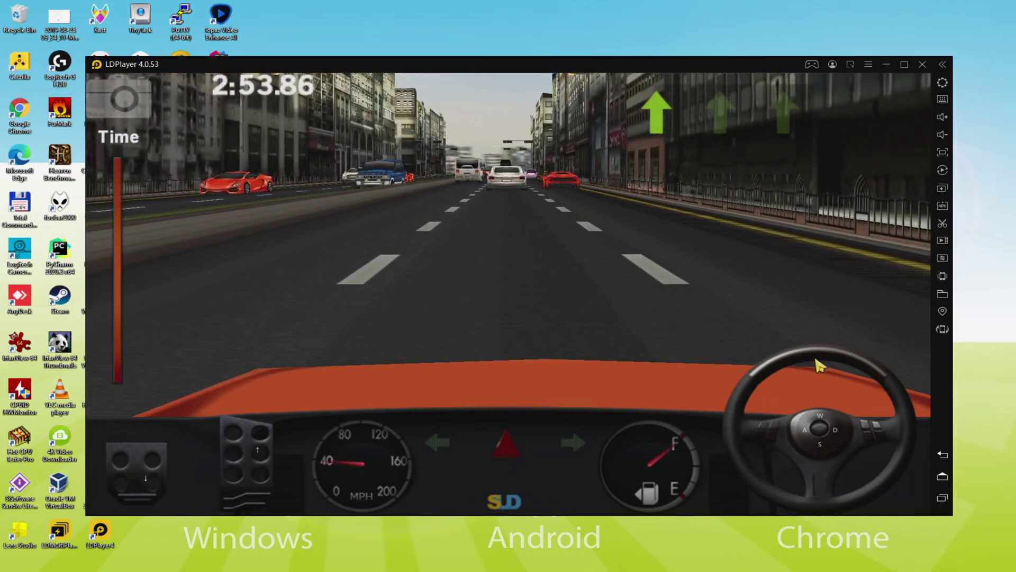
Step: Steer the car left across the city road lanes with the steering wheel
{"action": "mouse_move", "coordinate": [814, 363]}
{"action": "left_mouse_down"}
{"action": "mouse_move", "coordinate": [898, 358]}
{"action": "mouse_move", "coordinate": [740, 351]}
{"action": "mouse_move", "coordinate": [794, 353]}
{"action": "left_mouse_up"}
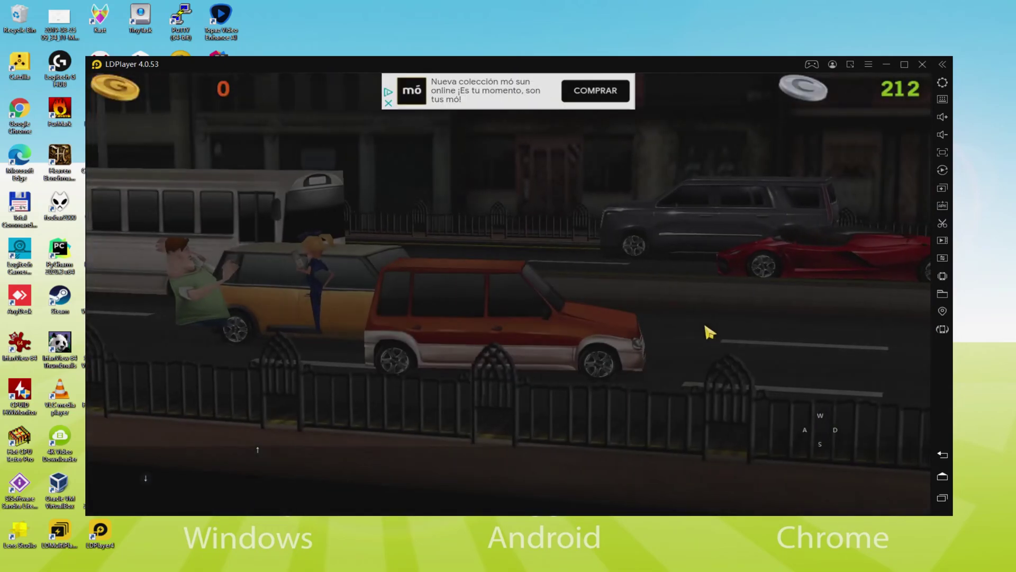